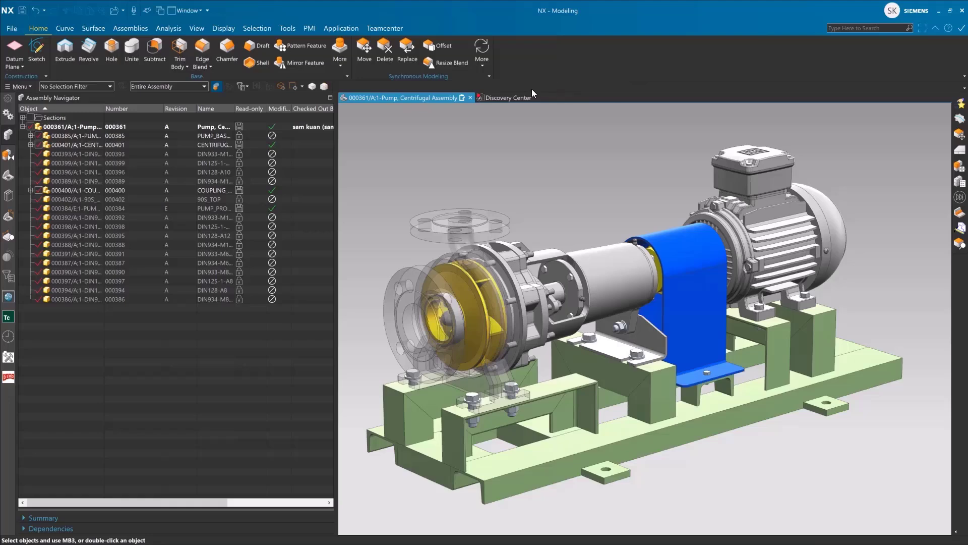
Step: Expand the assembly's Sections node to reveal Section 1 (Work)
{"action": "left_click", "coordinate": [22, 118]}
Step: Flip the Section 1 cut, select the yellow impeller, and find 004336/B;1 in the navigator
{"action": "right_click", "coordinate": [61, 126]}
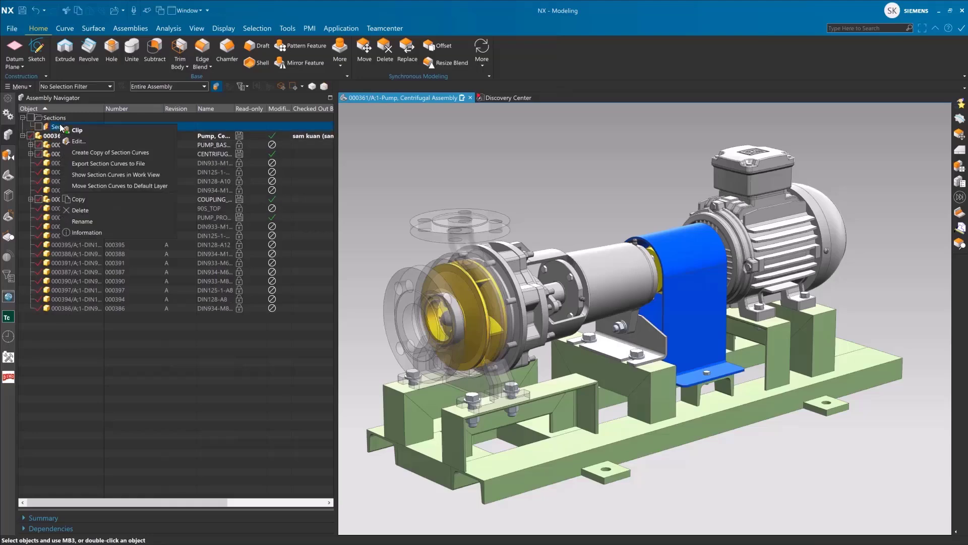
{"action": "left_click", "coordinate": [75, 130]}
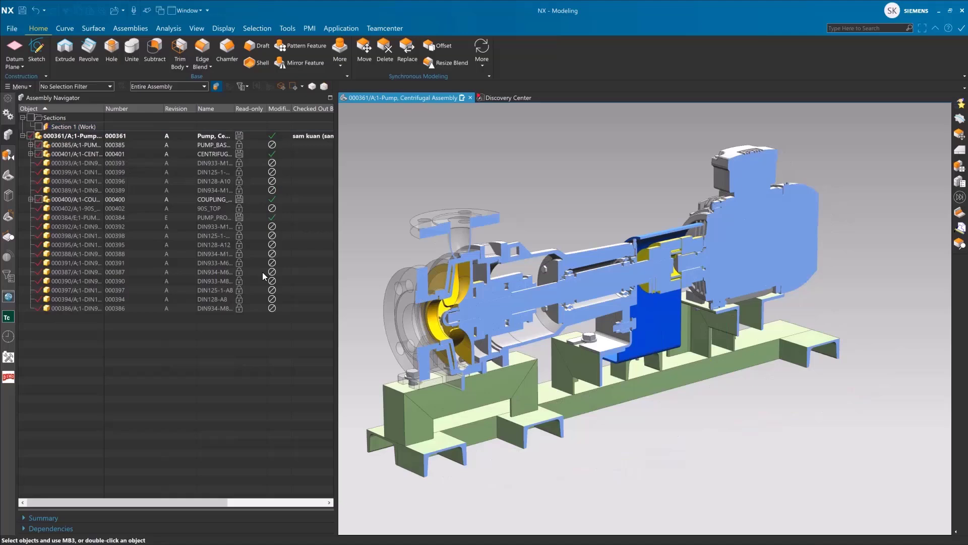
{"action": "left_click", "coordinate": [463, 278]}
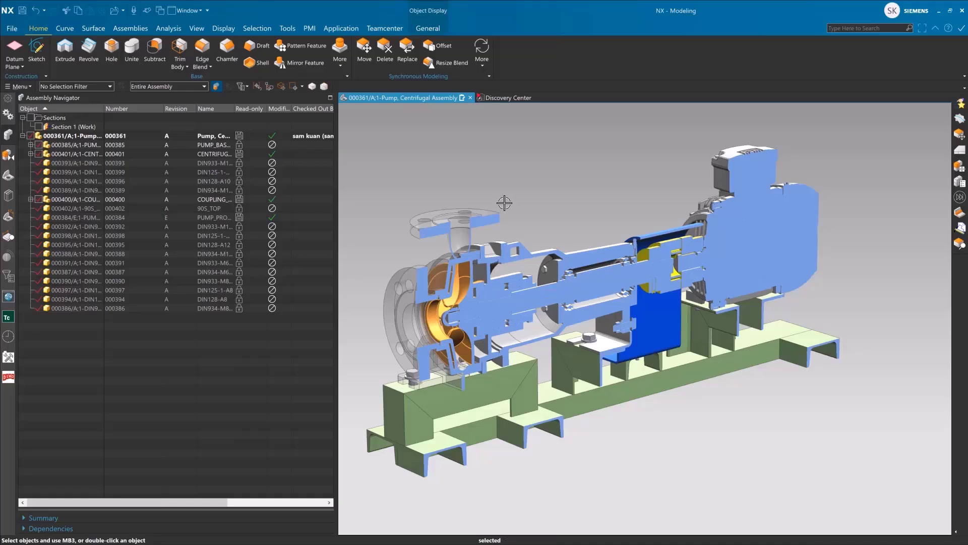
{"action": "left_click", "coordinate": [271, 91]}
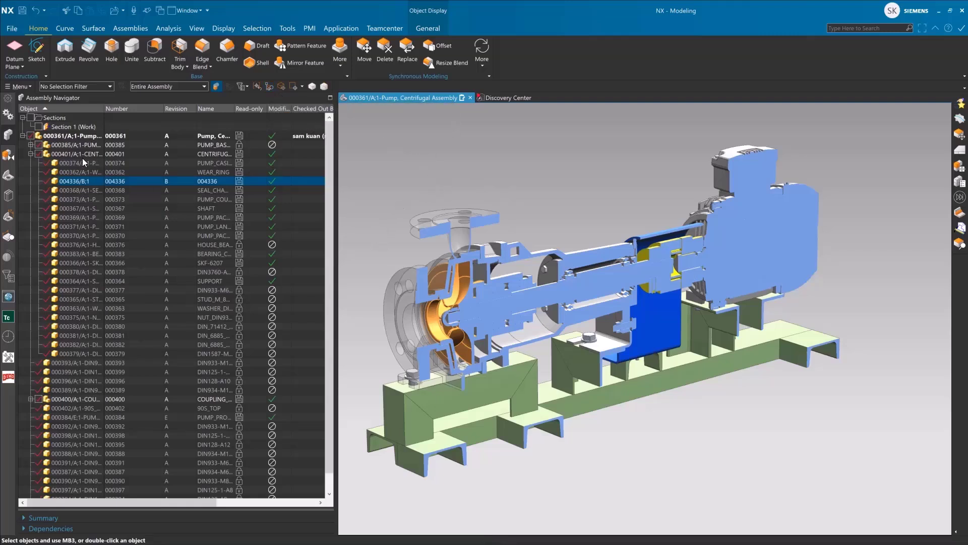
Step: Turn off the section, check impeller 004336's 6-vane note, and make assembly 000361 the work part
{"action": "double_click", "coordinate": [77, 127]}
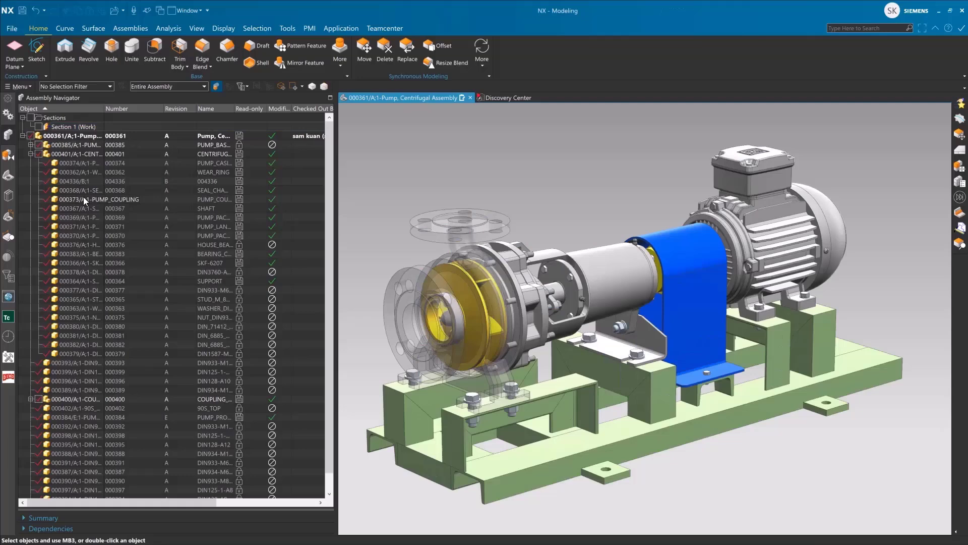
{"action": "left_click", "coordinate": [80, 181]}
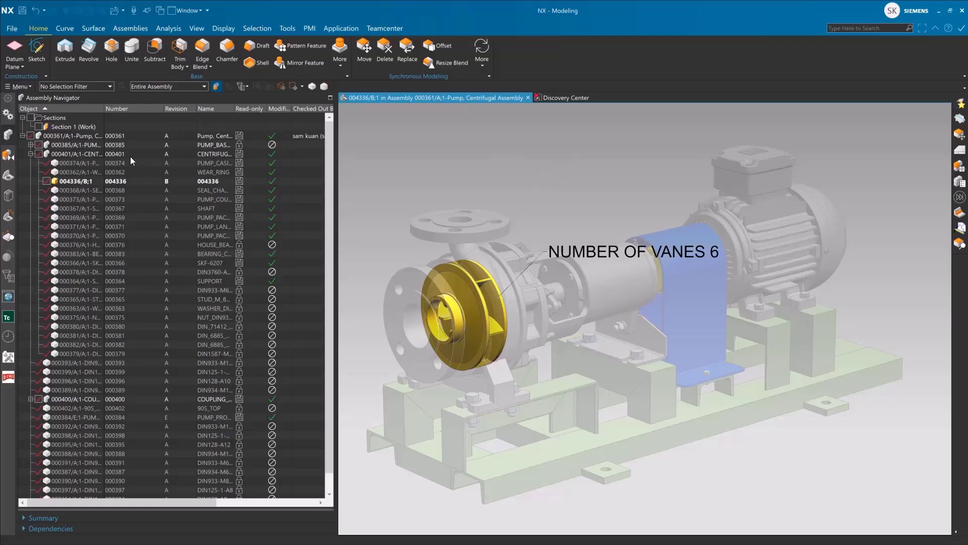
{"action": "double_click", "coordinate": [77, 137]}
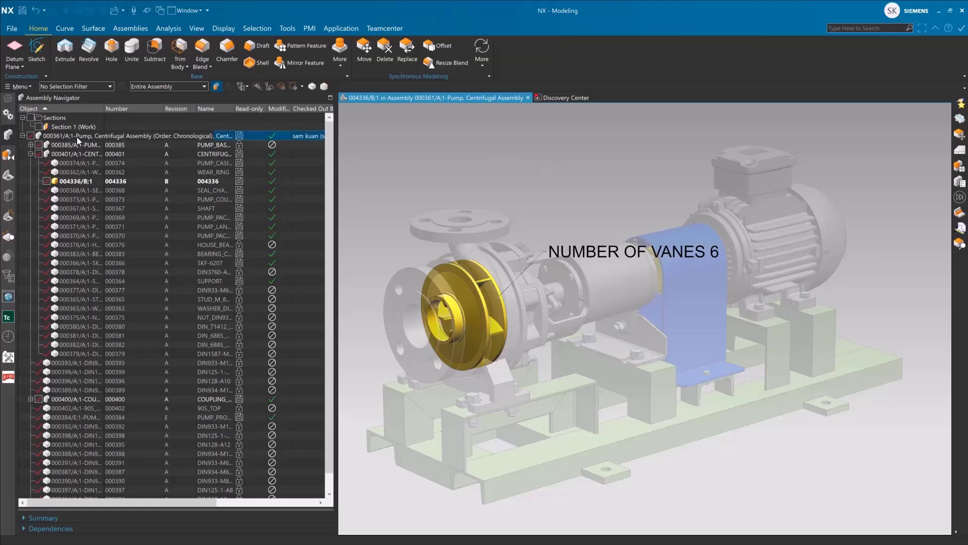
Step: Show the Teamcenter Information for impeller 004336/B;1 and bring up its Manage actions
{"action": "right_click", "coordinate": [79, 182]}
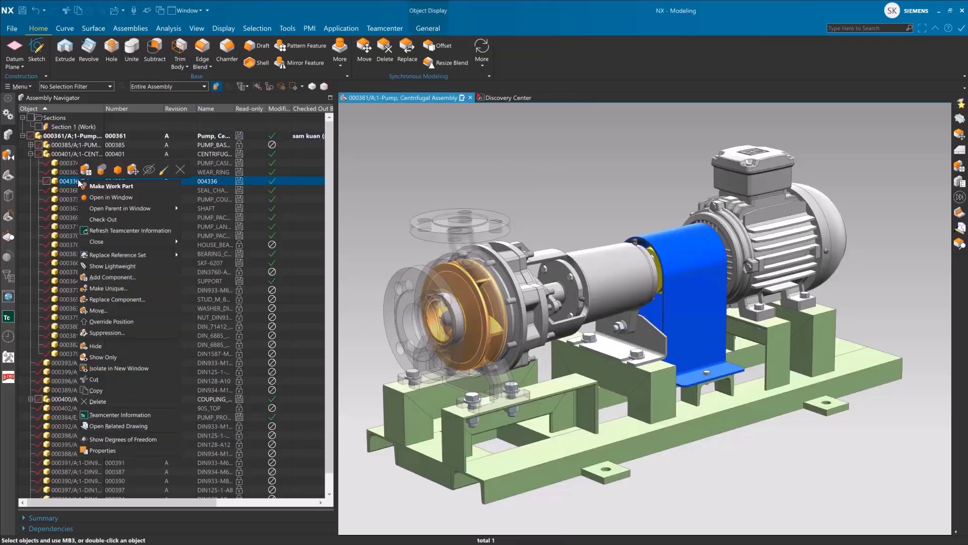
{"action": "left_click", "coordinate": [109, 415]}
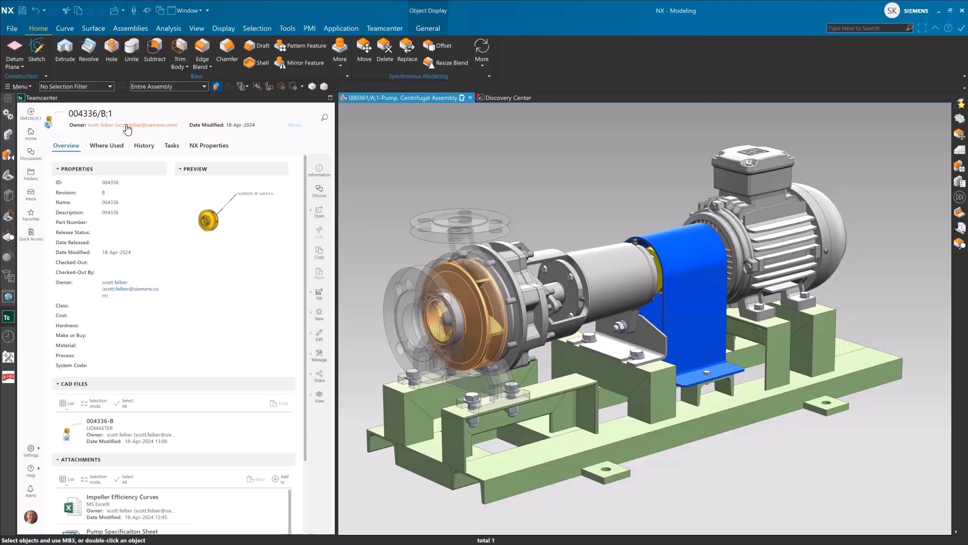
{"action": "left_click", "coordinate": [318, 362]}
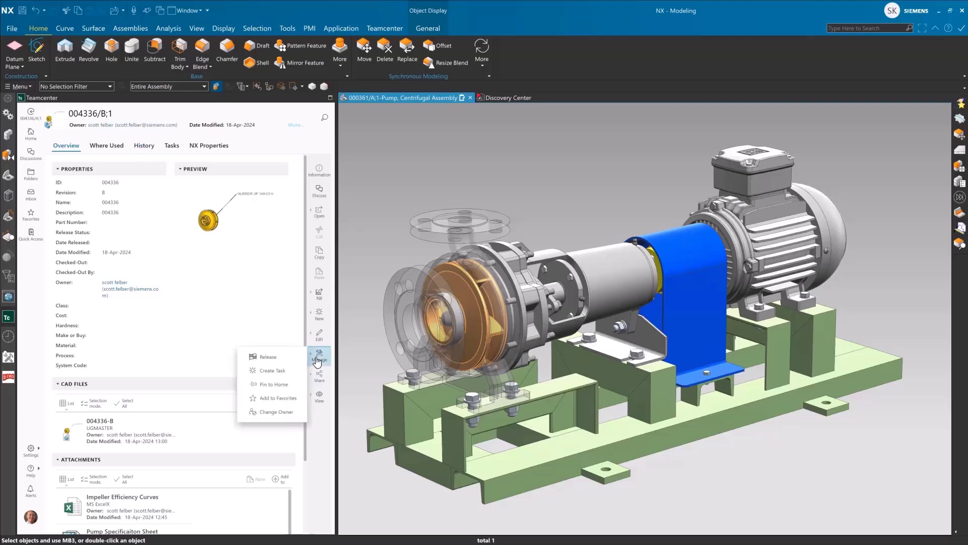
Step: Start a task on 004336 named with the pasted summary, Urgent priority, due 19-Apr-2024
{"action": "left_click", "coordinate": [273, 372]}
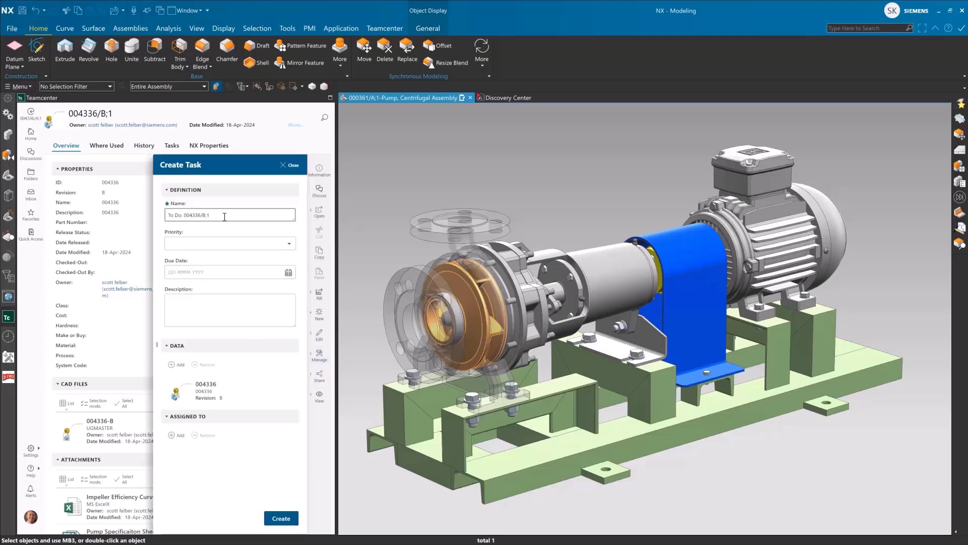
{"action": "key", "text": "ctrl+a"}
{"action": "type", "text": "System performance change, evaluate and increase number of impellers."}
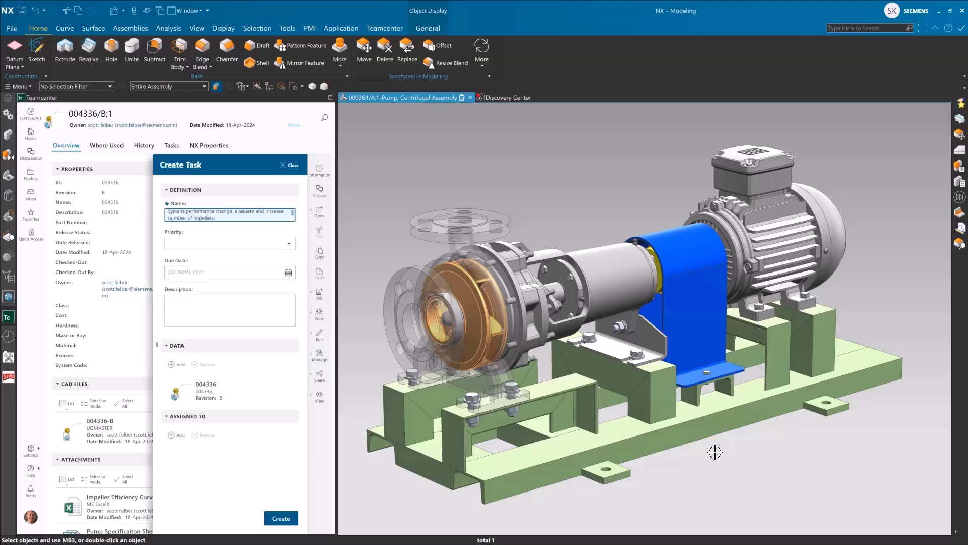
{"action": "left_click", "coordinate": [207, 242]}
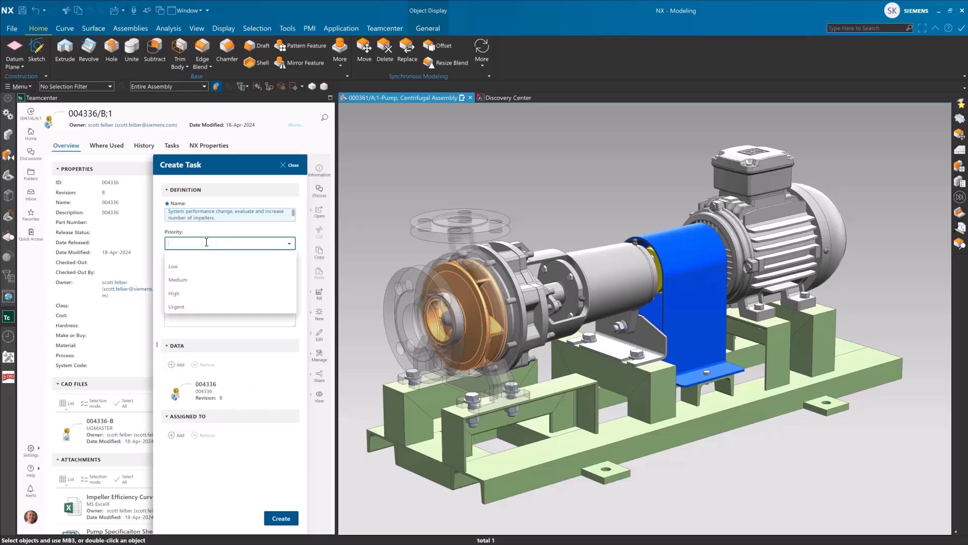
{"action": "left_click", "coordinate": [191, 308]}
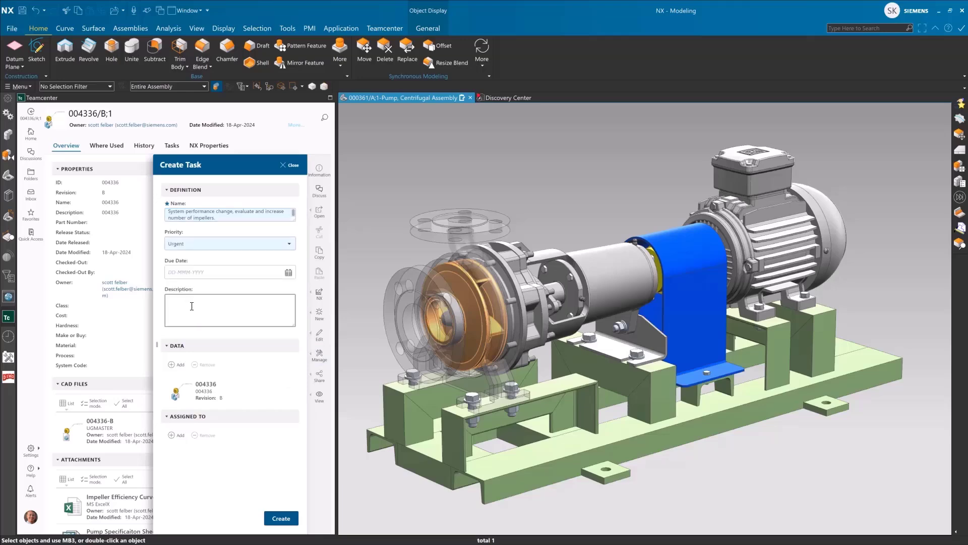
{"action": "left_click", "coordinate": [289, 273]}
{"action": "left_click", "coordinate": [265, 345]}
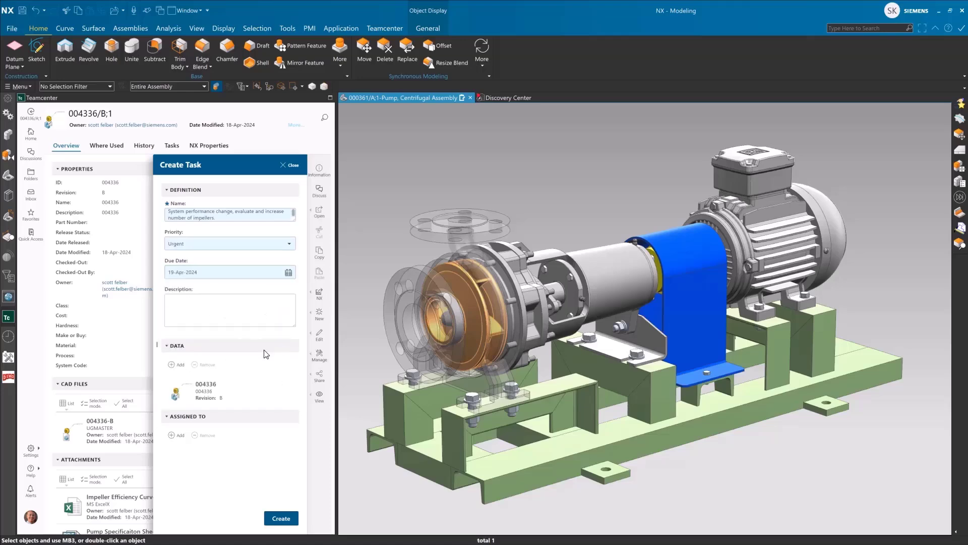
Step: Search for the designer by name and add them as the task's assignee
{"action": "left_click", "coordinate": [178, 435]}
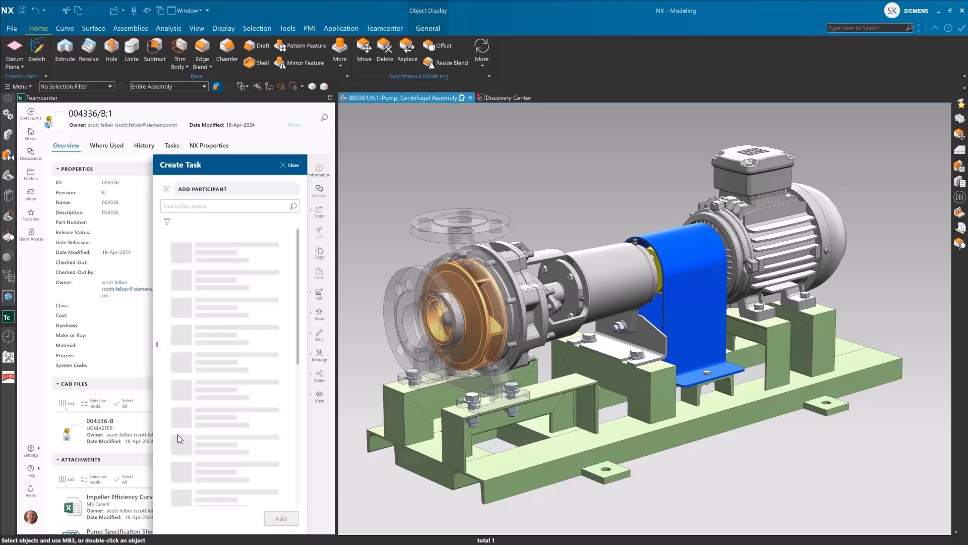
{"action": "left_click", "coordinate": [199, 207]}
{"action": "type", "text": "felber"}
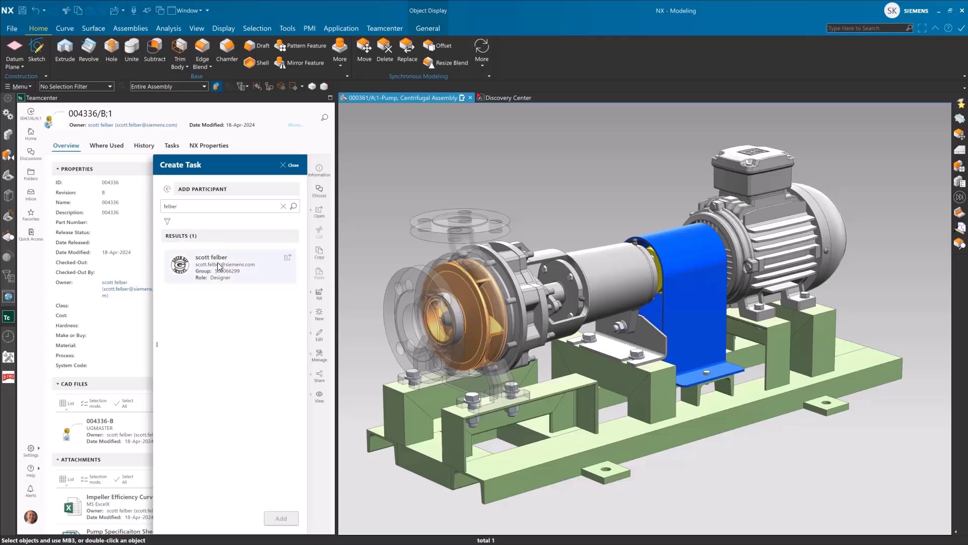
{"action": "left_click", "coordinate": [214, 265]}
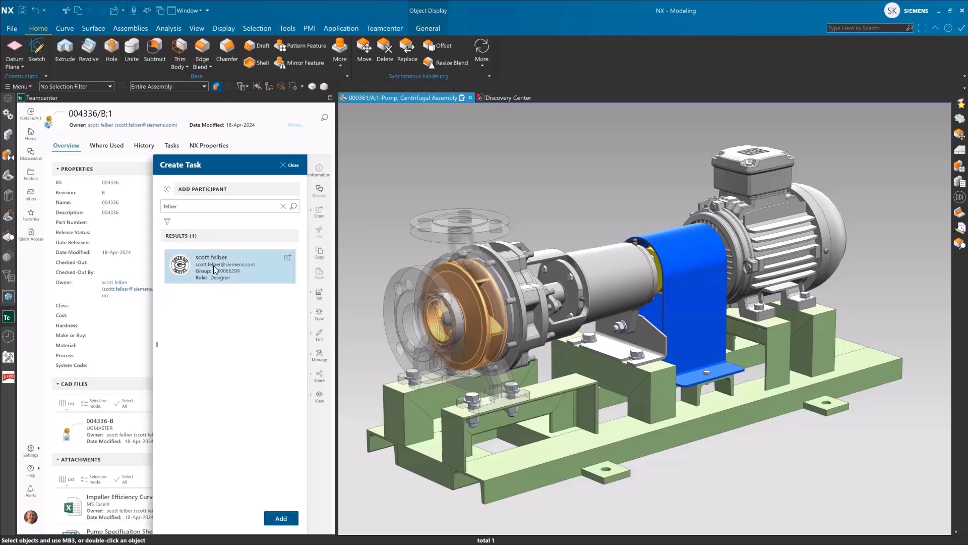
{"action": "left_click", "coordinate": [281, 520]}
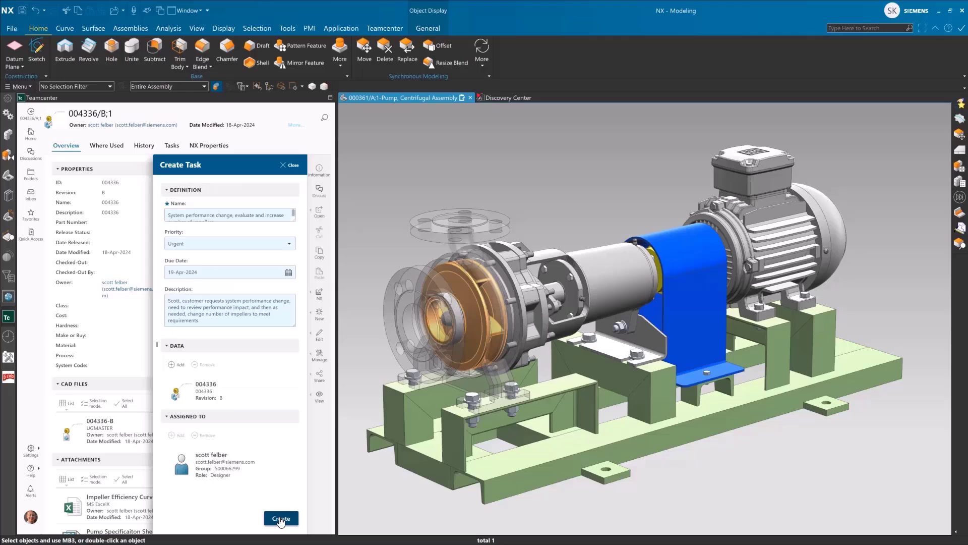
Step: Create the Urgent impeller task on part 004336
{"action": "left_click", "coordinate": [281, 519]}
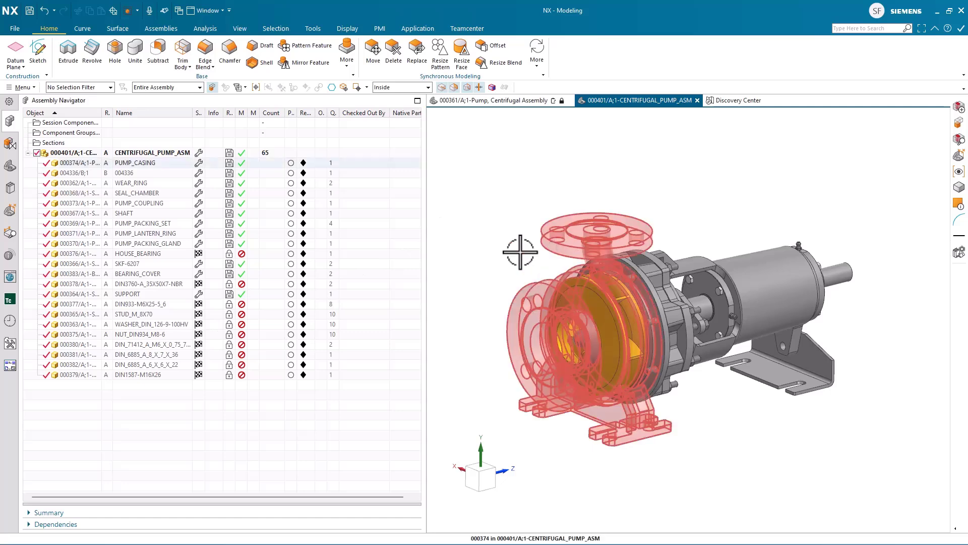
Step: Open the System performance change task from My Tasks in Teamcenter X
{"action": "left_click", "coordinate": [8, 303]}
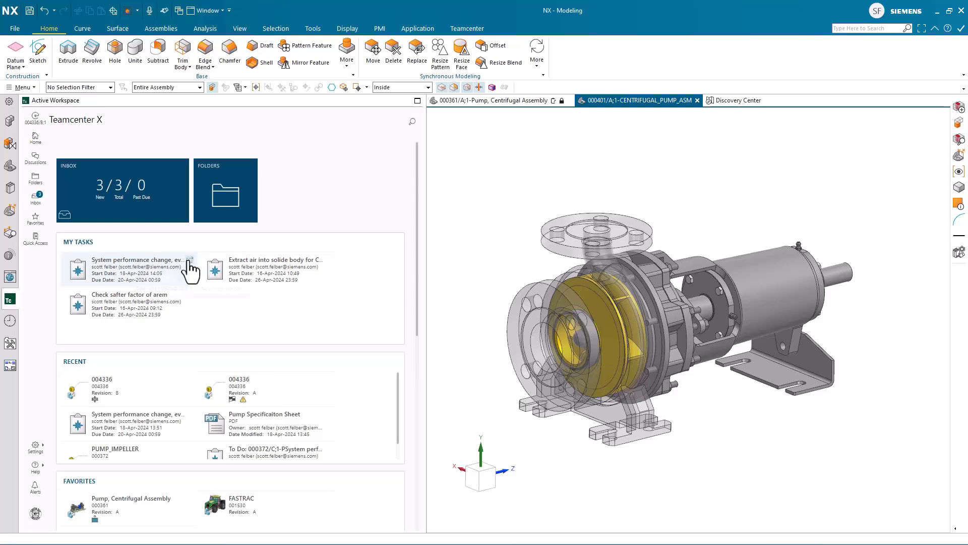
{"action": "left_click", "coordinate": [188, 261]}
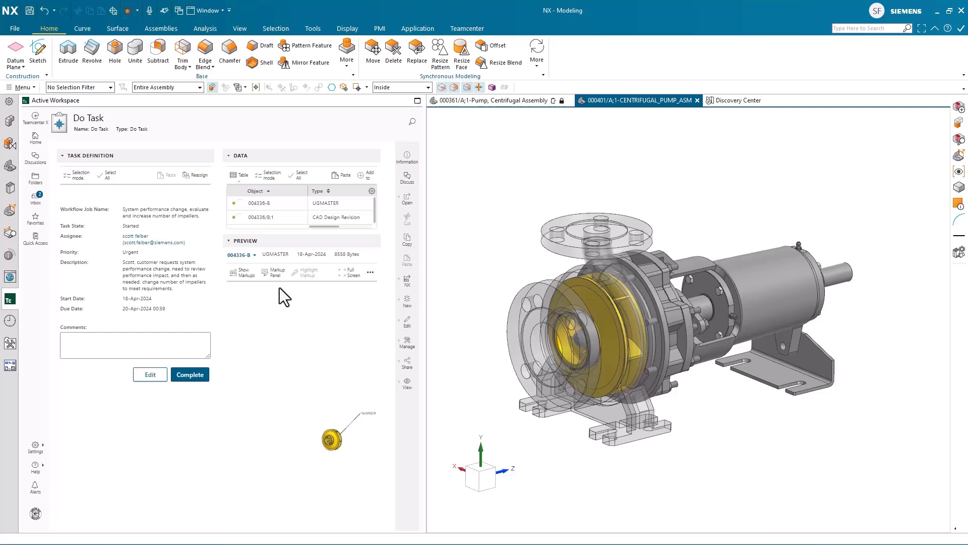
Step: Open 004336/B;1 from the task's data and select its Pump Specificaiton Sheet attachment
{"action": "left_click", "coordinate": [299, 220]}
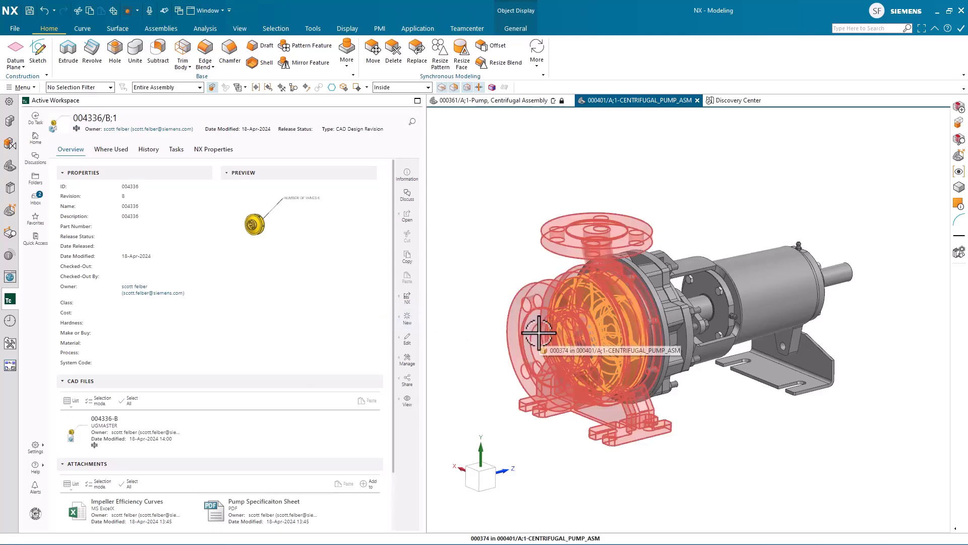
{"action": "scroll", "coordinate": [475, 376], "scroll_direction": "down", "scroll_amount": 2}
{"action": "scroll", "coordinate": [486, 380], "scroll_direction": "up", "scroll_amount": 2}
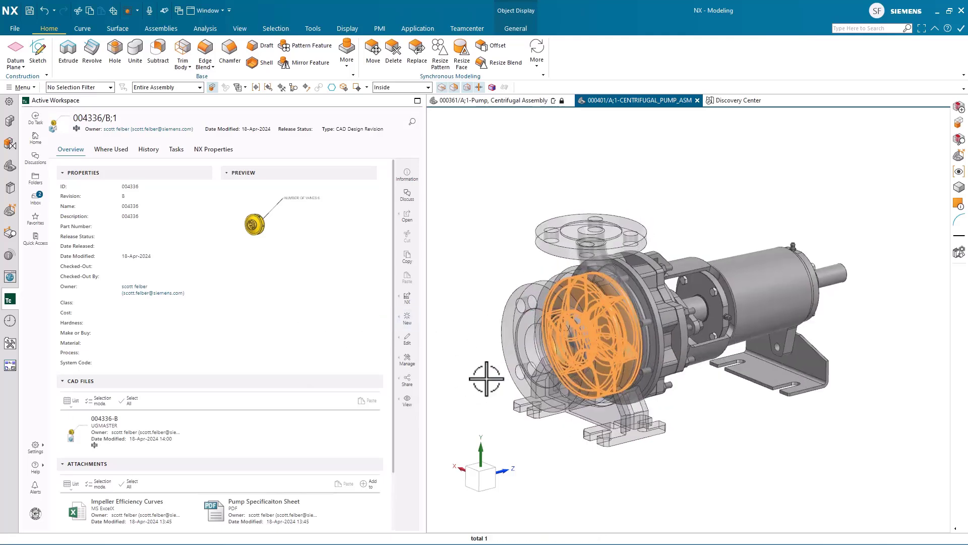
{"action": "scroll", "coordinate": [486, 379], "scroll_direction": "up", "scroll_amount": 2}
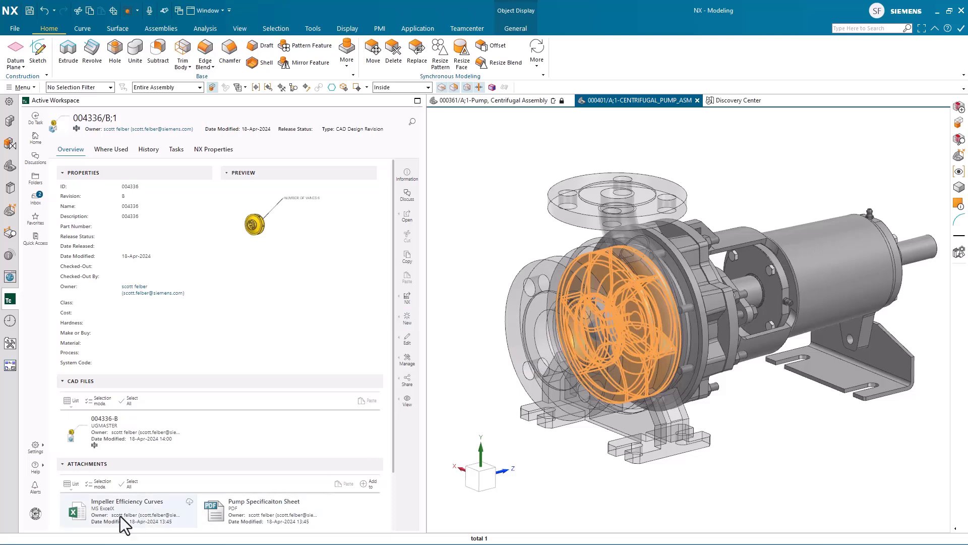
{"action": "left_click", "coordinate": [242, 507]}
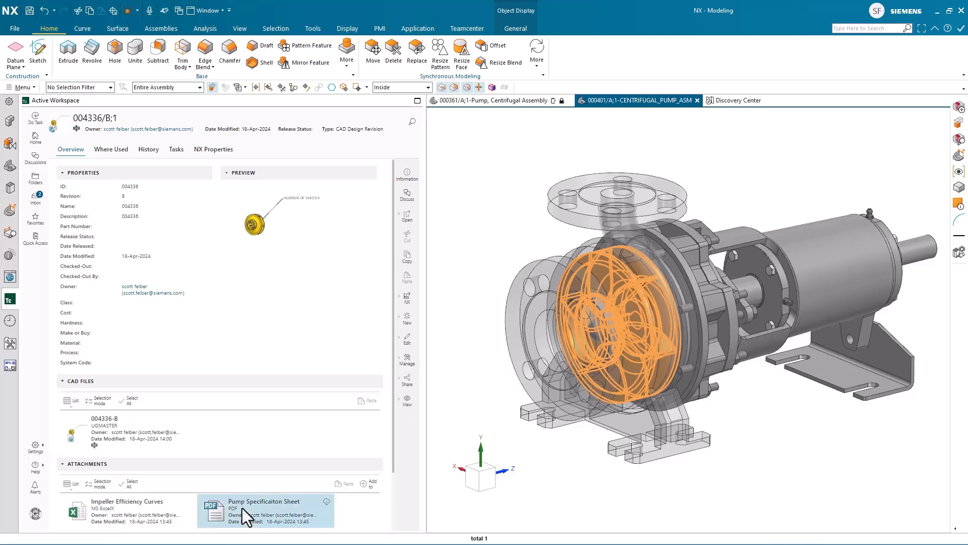
{"action": "left_click", "coordinate": [406, 215]}
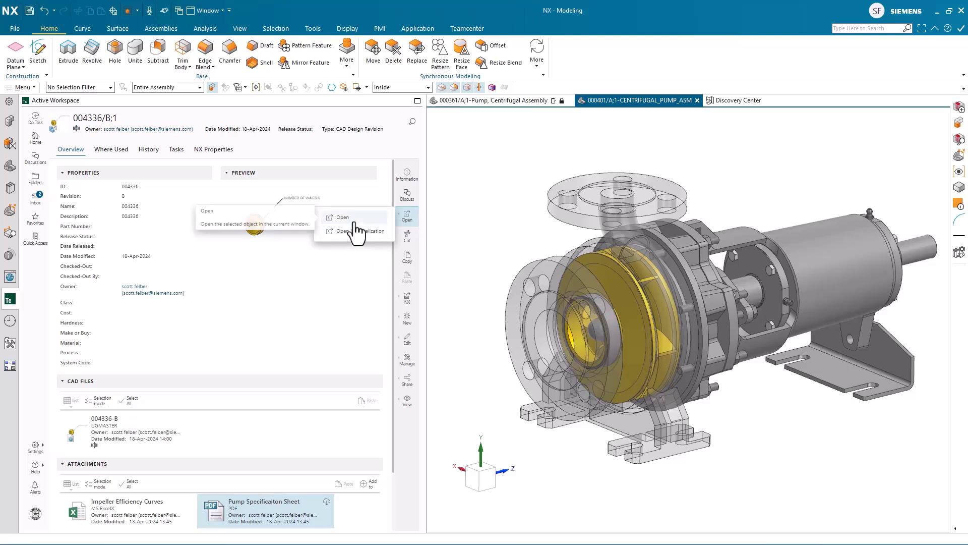
{"action": "left_click", "coordinate": [356, 230]}
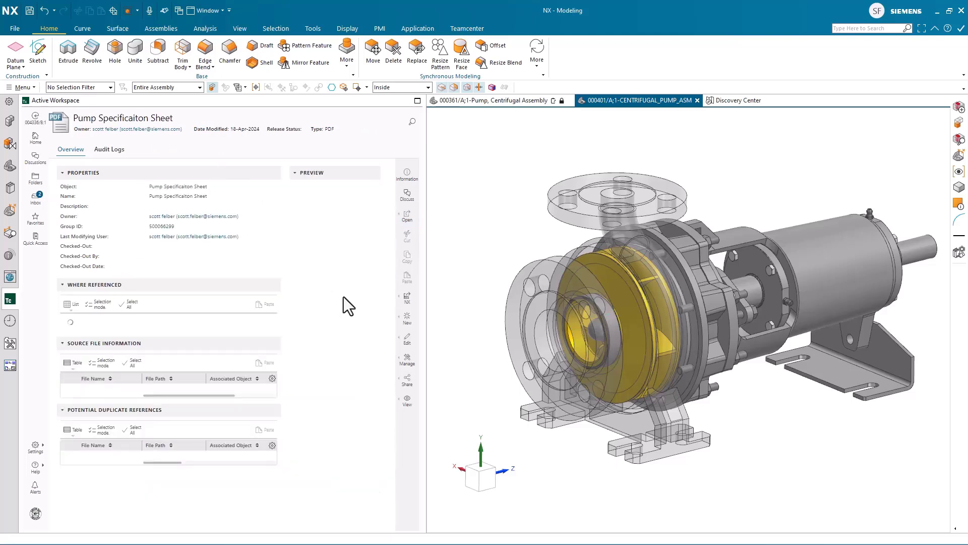
{"action": "left_click", "coordinate": [357, 215]}
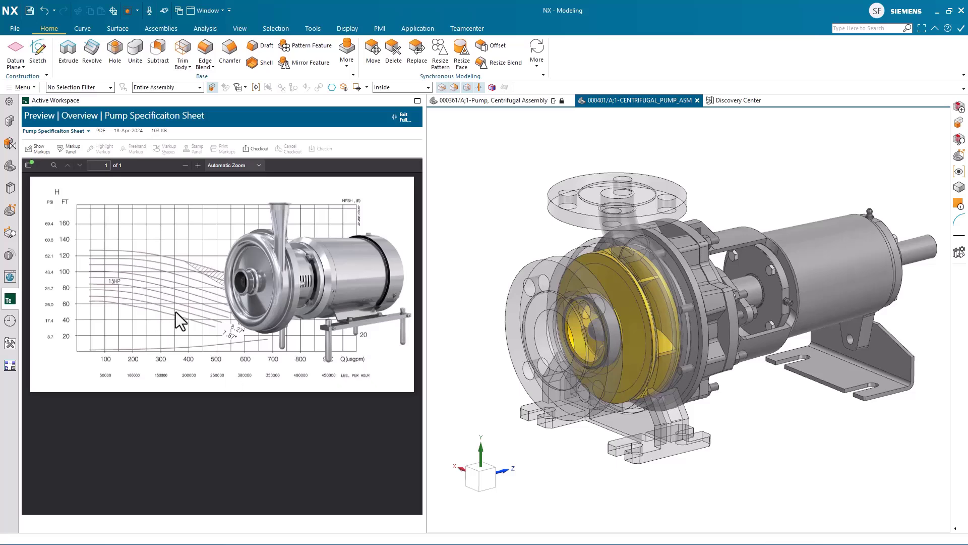
{"action": "left_click", "coordinate": [412, 125]}
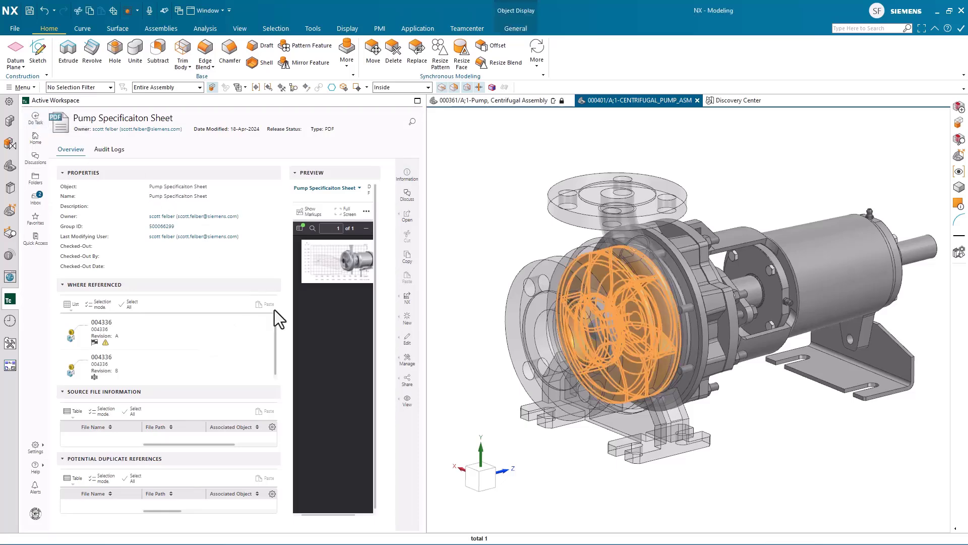
Step: Post a new discussion on 004336 asking a colleague if the performance increase came from the latest customer design review
{"action": "left_click", "coordinate": [407, 195]}
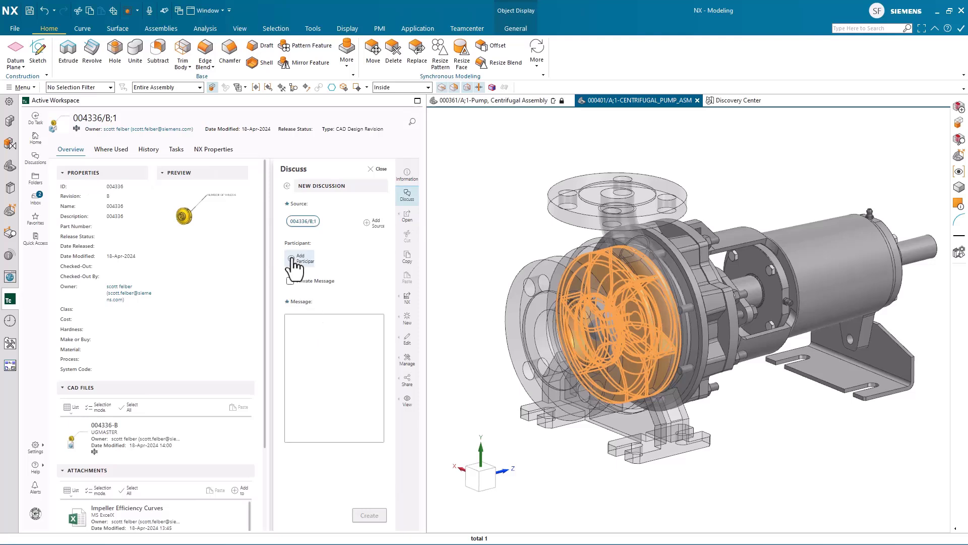
{"action": "left_click", "coordinate": [294, 259]}
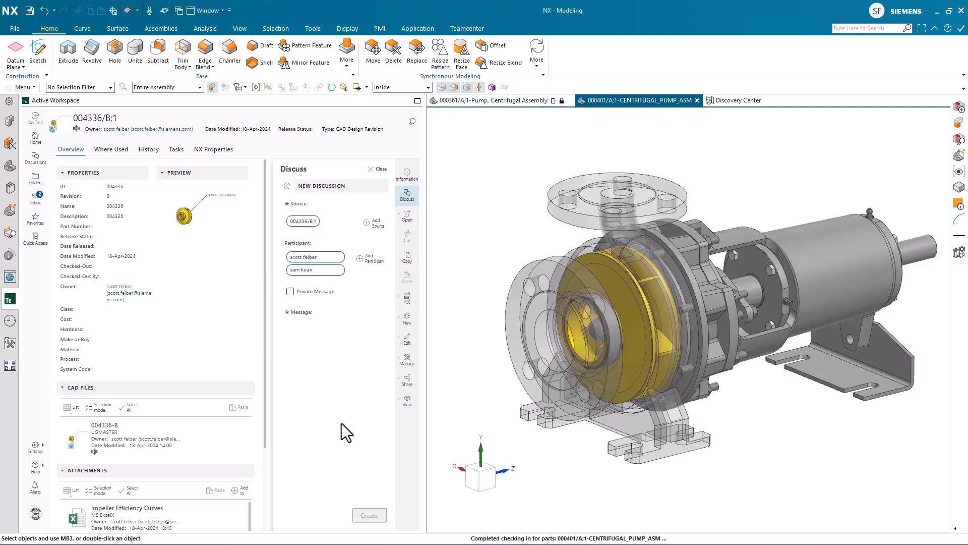
{"action": "left_click", "coordinate": [319, 352]}
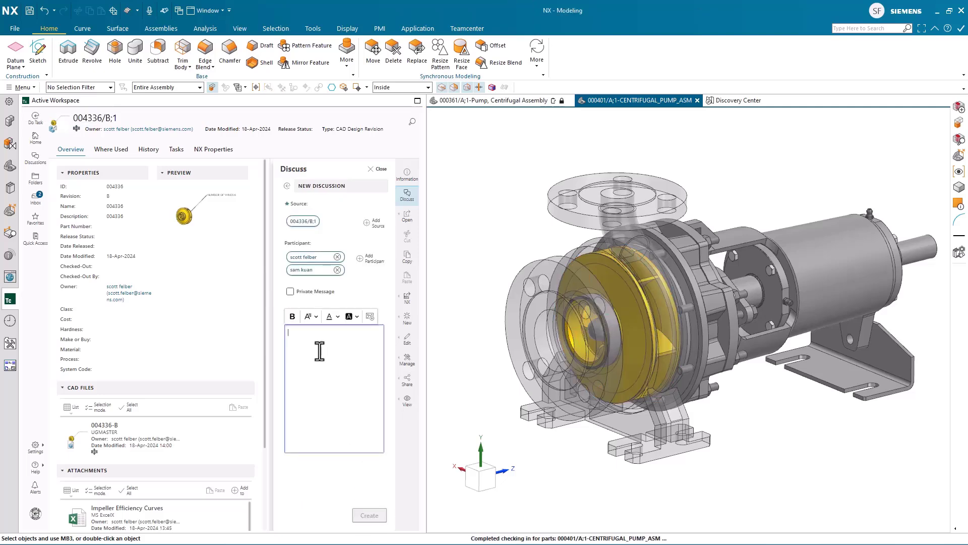
{"action": "type", "text": "Was the increase for performance based on the latest design review with the customer?"}
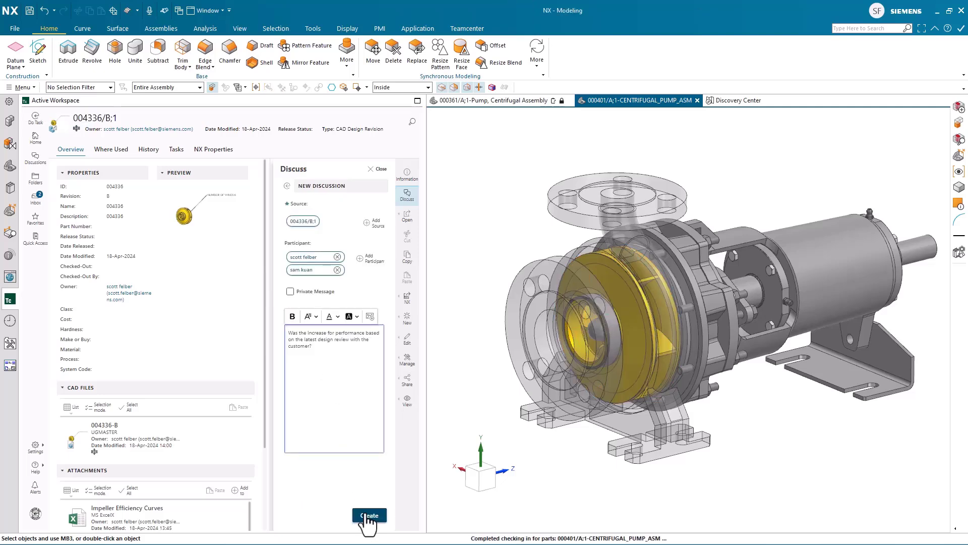
{"action": "left_click", "coordinate": [369, 515]}
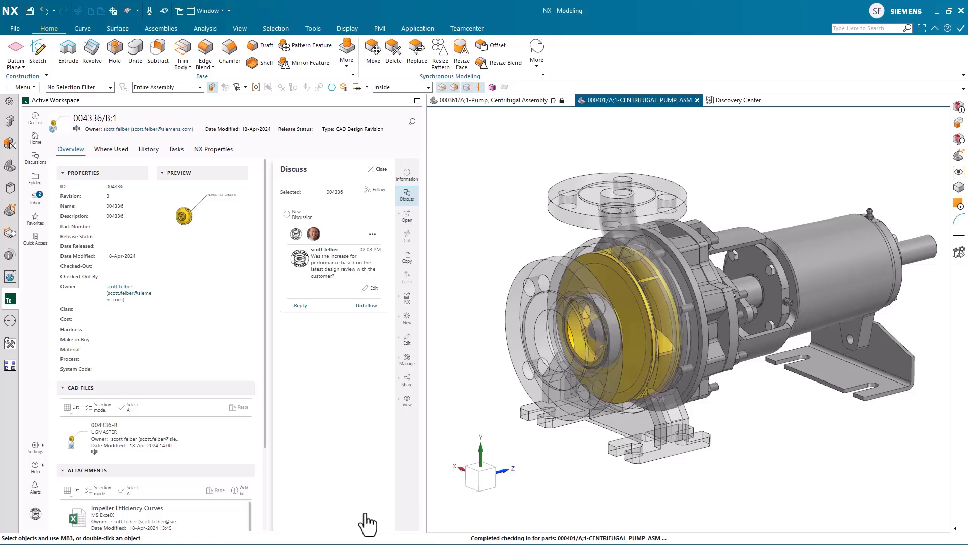
Step: Open impeller 004336 in its own tab and expand the reply requesting more vanes for flowrate
{"action": "left_click", "coordinate": [575, 332]}
{"action": "left_click", "coordinate": [625, 324]}
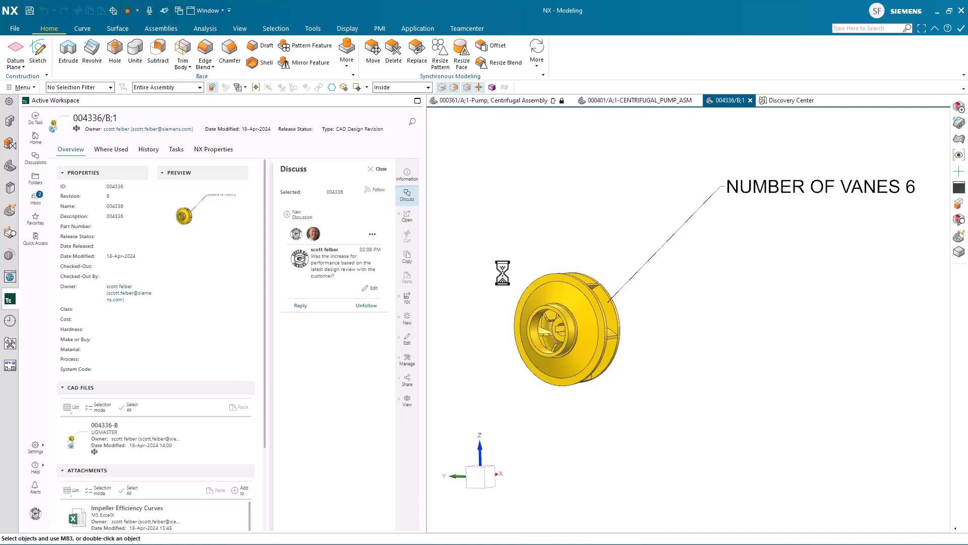
{"action": "left_click", "coordinate": [307, 309]}
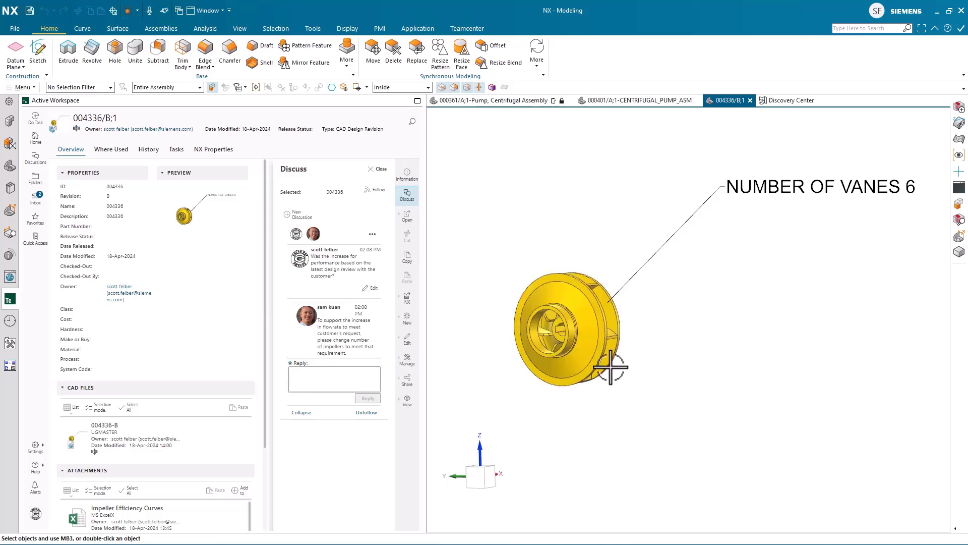
Step: Change the NumVanes user expression from 6 to 12 and save the impeller part
{"action": "left_click", "coordinate": [10, 168]}
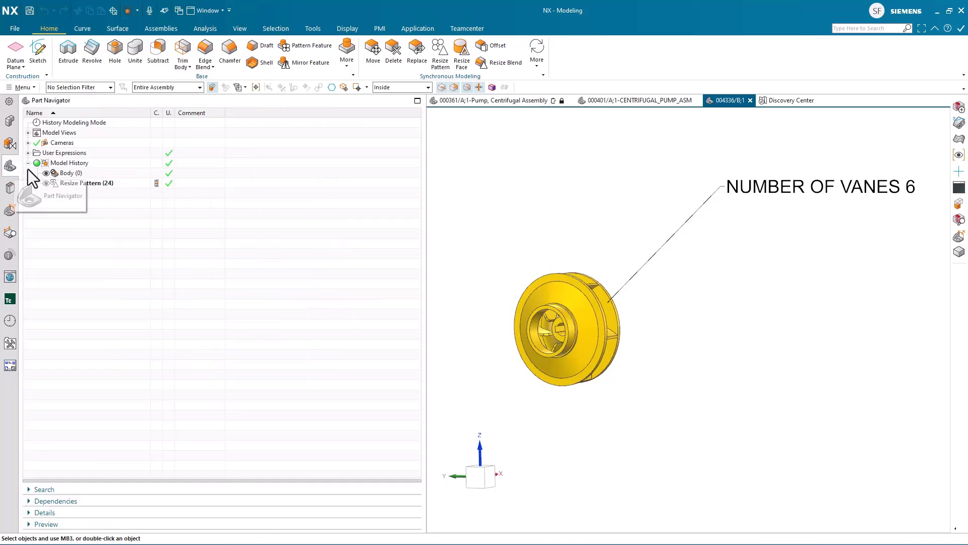
{"action": "left_click", "coordinate": [27, 153]}
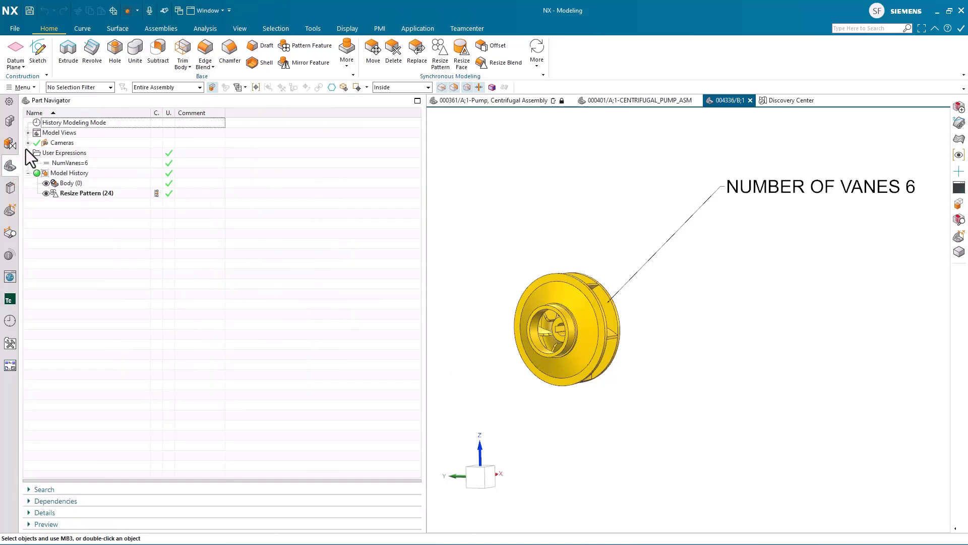
{"action": "double_click", "coordinate": [68, 165]}
{"action": "type", "text": "12"}
{"action": "key", "text": "Return"}
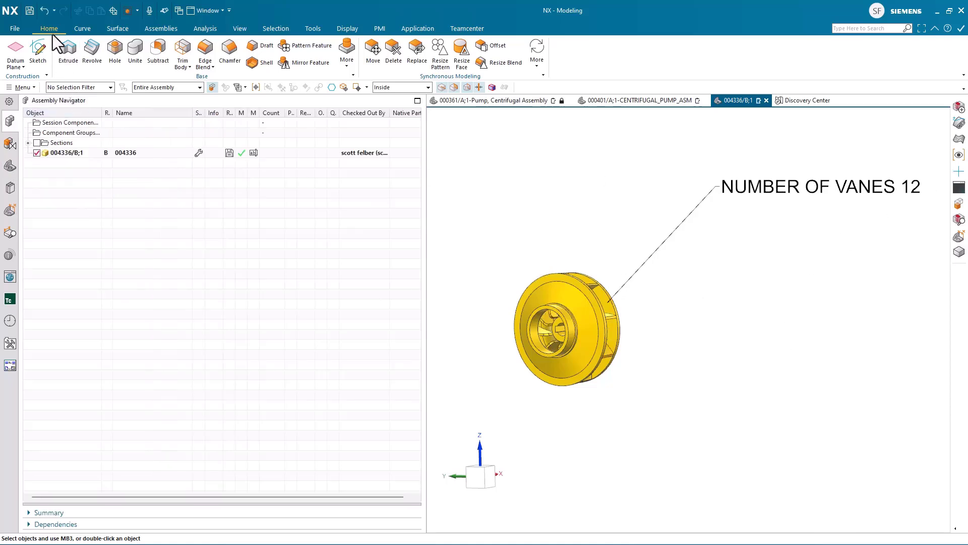
{"action": "left_click", "coordinate": [31, 10]}
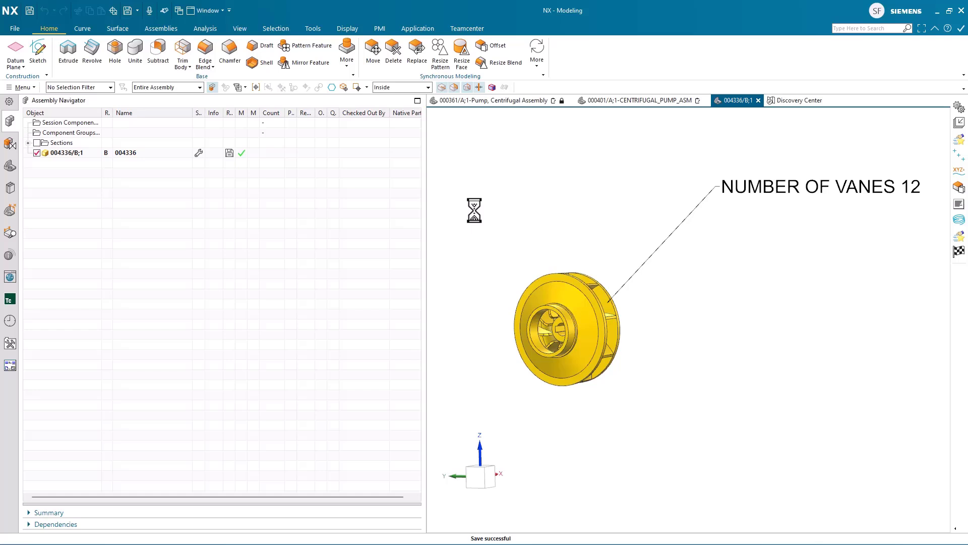
Step: Complete the System performance change task from the Teamcenter Inbox with a pasted completion comment
{"action": "left_click", "coordinate": [9, 300]}
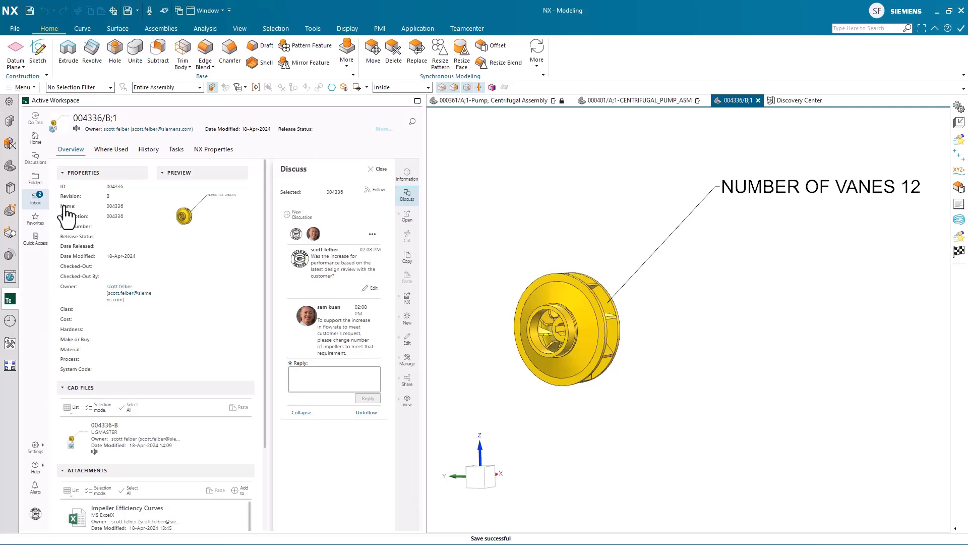
{"action": "left_click", "coordinate": [36, 198]}
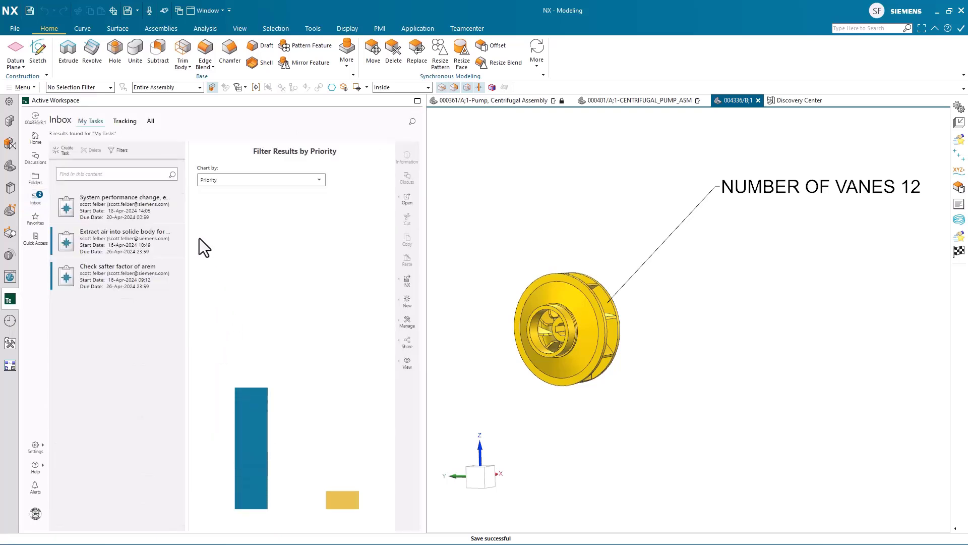
{"action": "left_click", "coordinate": [172, 198]}
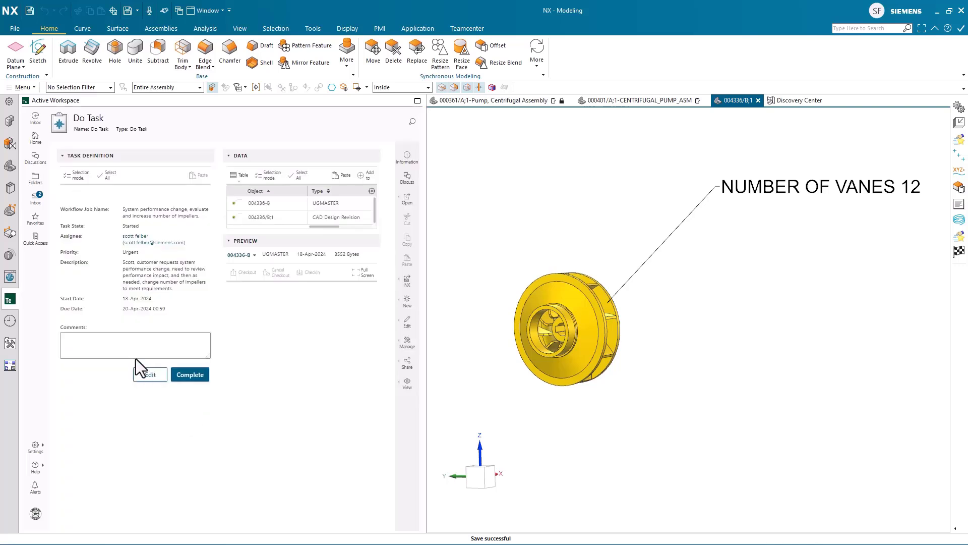
{"action": "left_click", "coordinate": [135, 343]}
{"action": "type", "text": "The impeller has been updated to achieve required specifications."}
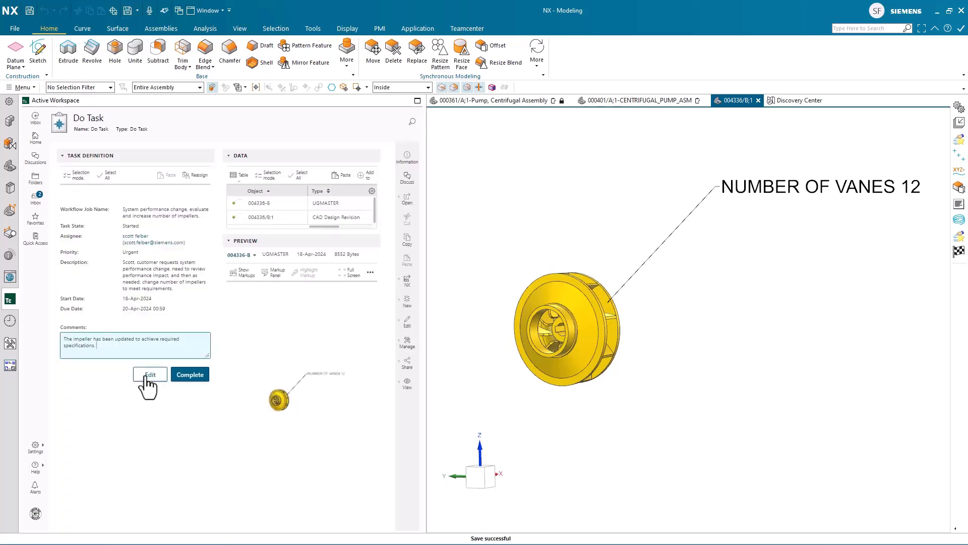
{"action": "left_click", "coordinate": [199, 383]}
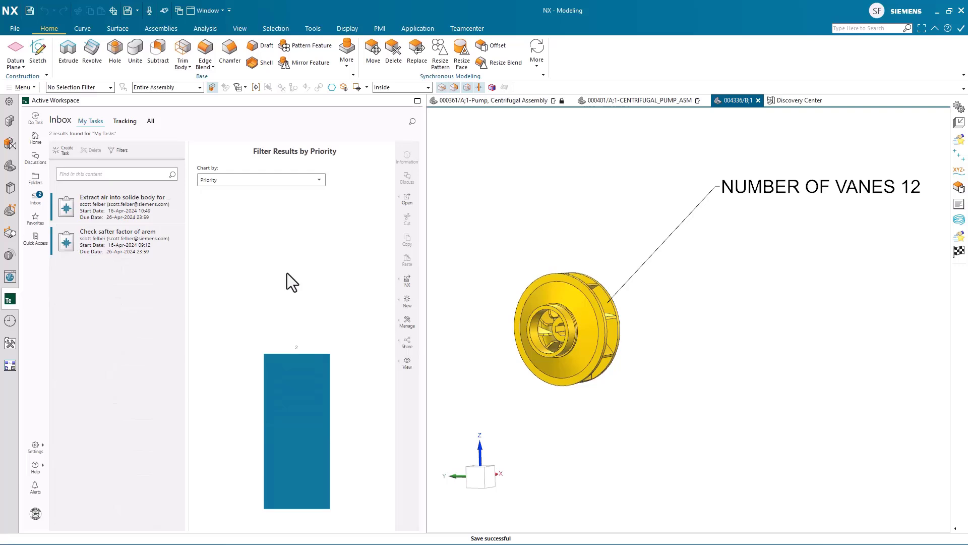
Step: Search the workspace for *433 and open design 004336 from the results
{"action": "left_click", "coordinate": [412, 121]}
{"action": "left_click", "coordinate": [137, 192]}
{"action": "type", "text": "*4336"}
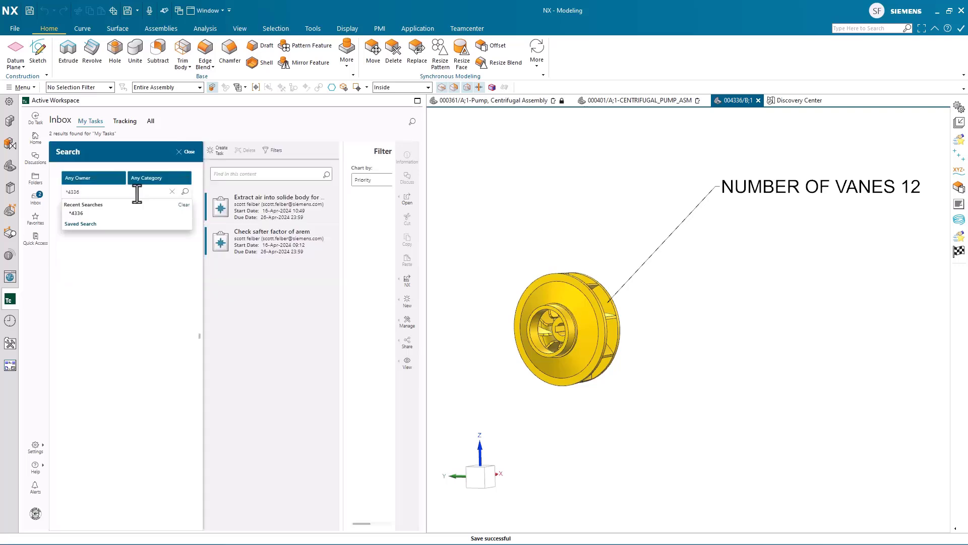
{"action": "key", "text": "Return"}
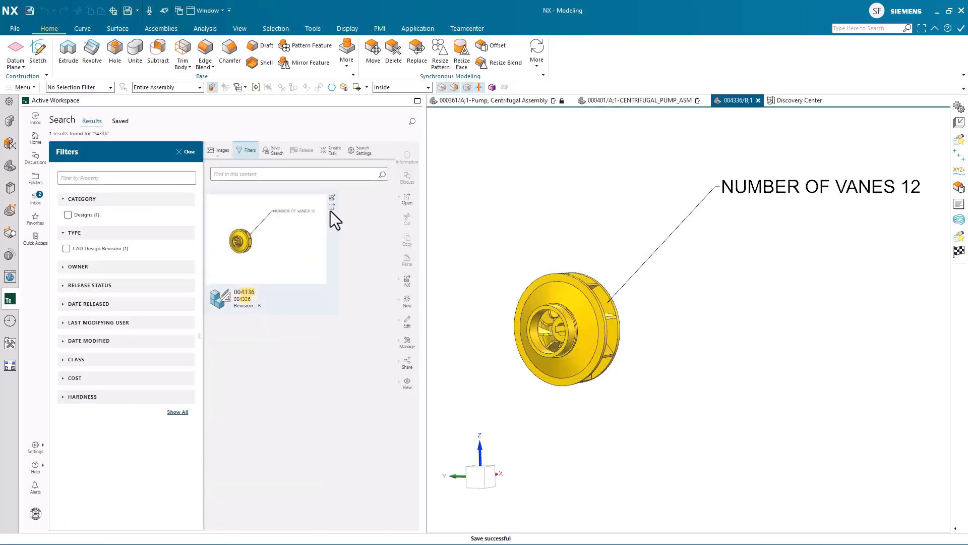
{"action": "left_click", "coordinate": [331, 207]}
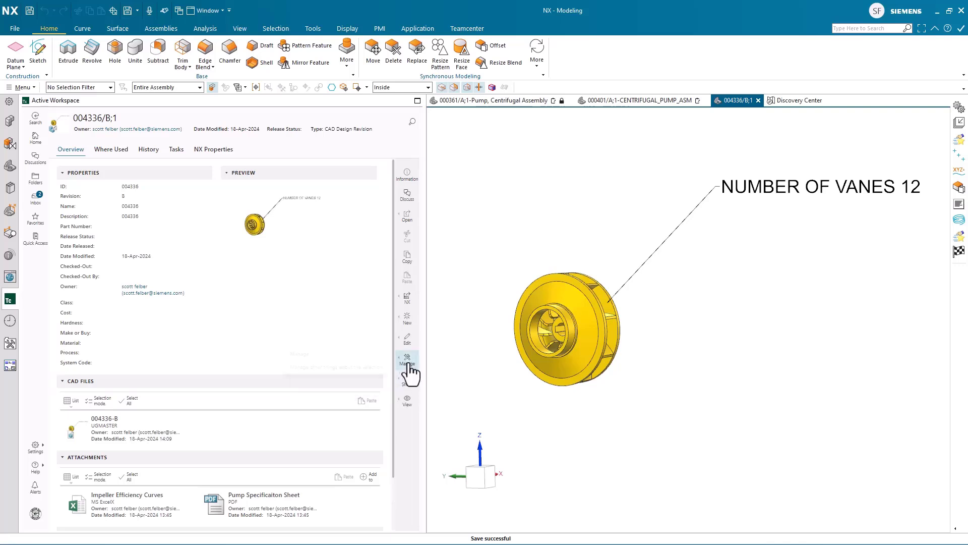
Step: Release revision 004336/B;1 through Manage > Release
{"action": "left_click", "coordinate": [410, 365]}
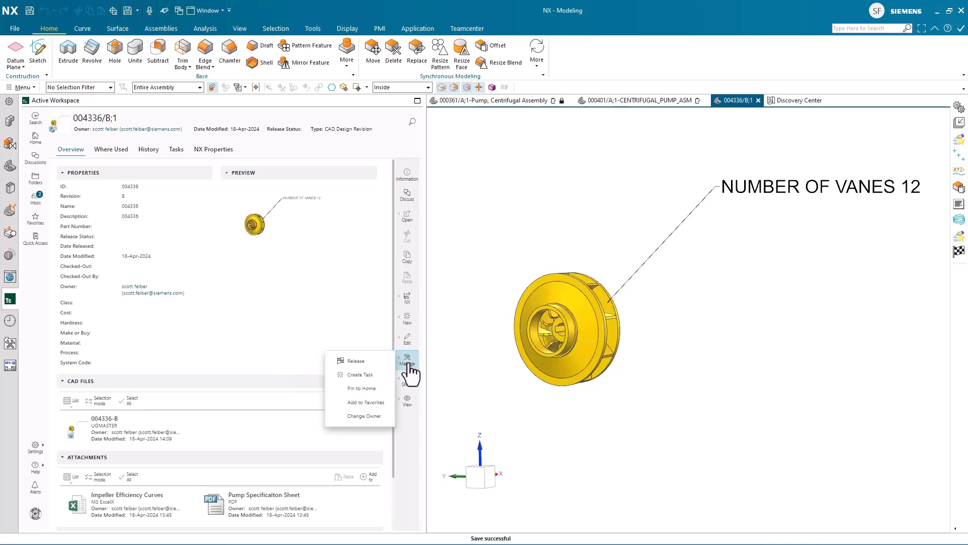
{"action": "left_click", "coordinate": [365, 362]}
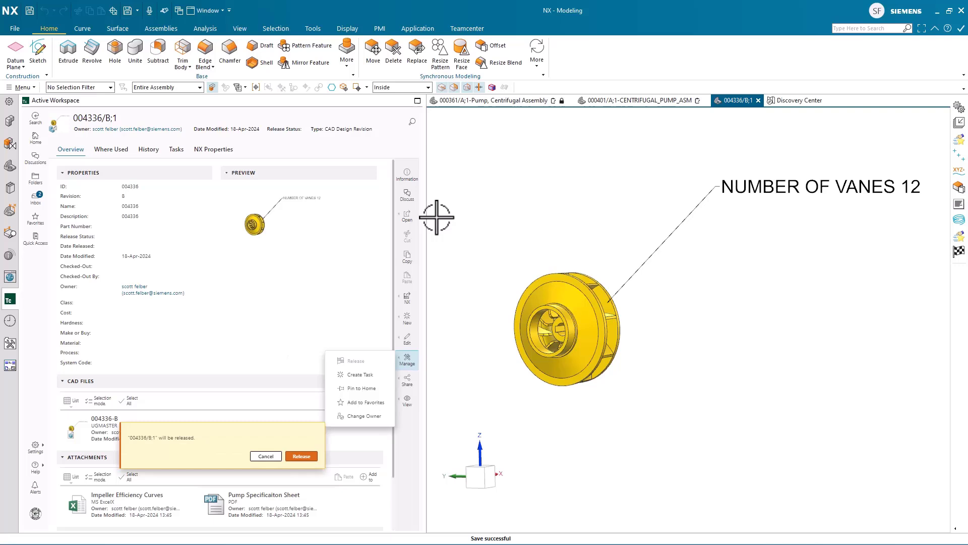
{"action": "left_click", "coordinate": [297, 456]}
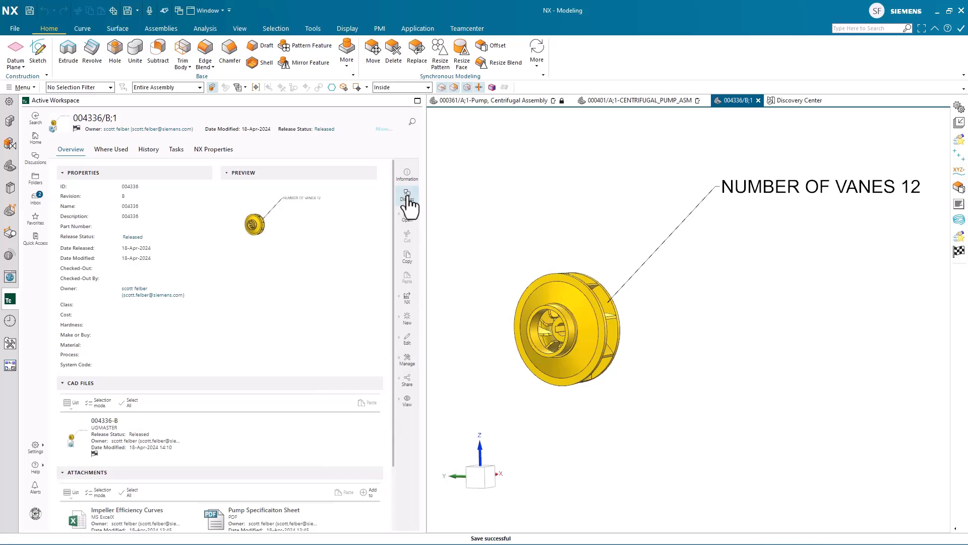
Step: Post a pasted completion reply in the widened 004336 discussion thread
{"action": "left_click_drag", "start_coordinate": [304, 277], "coordinate": [265, 292]}
{"action": "left_click", "coordinate": [284, 300]}
{"action": "left_click", "coordinate": [318, 359]}
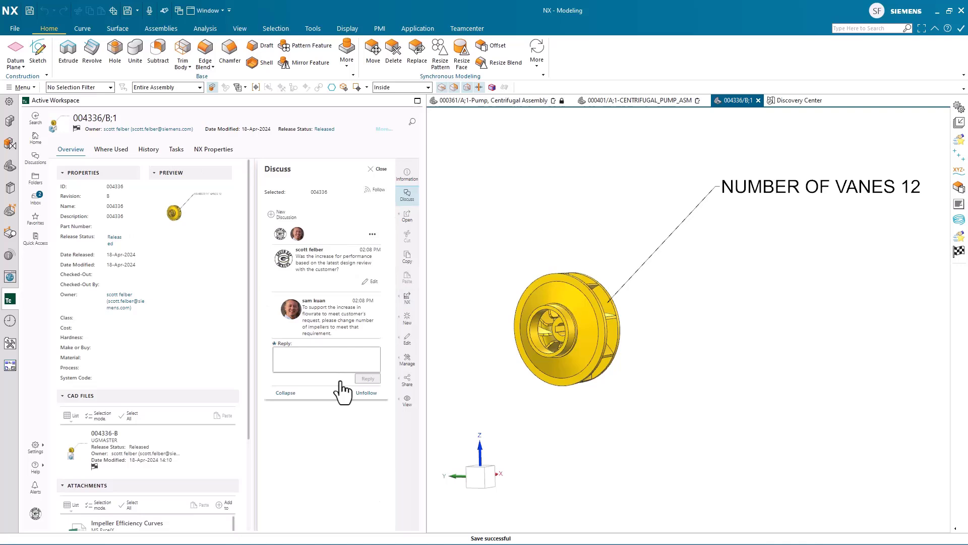
{"action": "type", "text": "Task is complete, the design is updated, and the analysis has been performed to validate the increase in number of impellers to achieve needed result and the part is released for production."}
{"action": "left_click", "coordinate": [369, 395]}
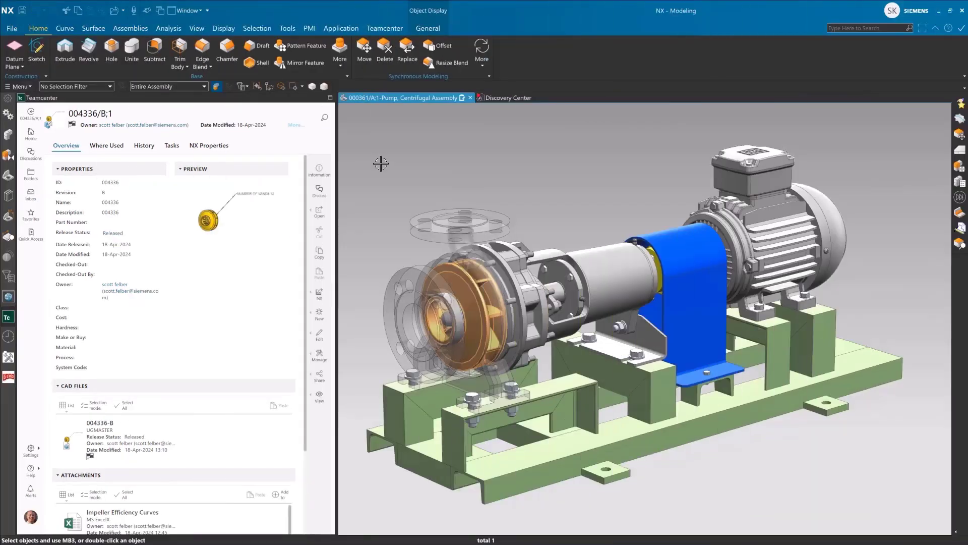
Step: Read both replies in the impeller's discussion, then return to the pump assembly tree
{"action": "left_click", "coordinate": [319, 194]}
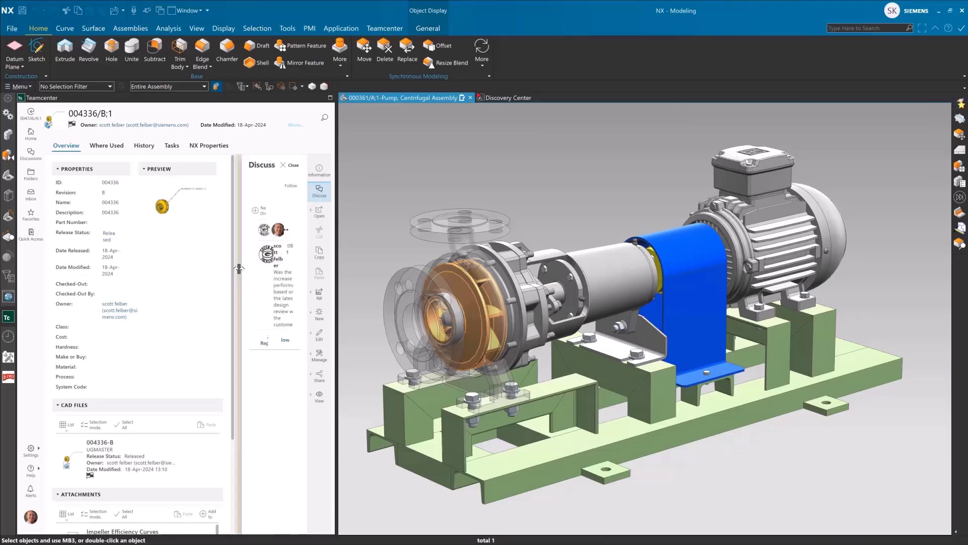
{"action": "left_click_drag", "start_coordinate": [238, 270], "coordinate": [141, 277]}
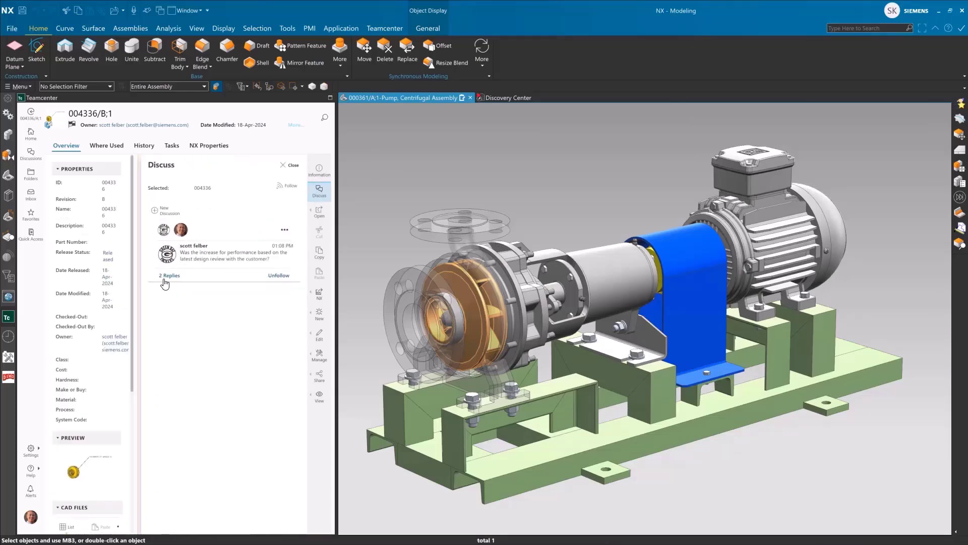
{"action": "left_click", "coordinate": [168, 277]}
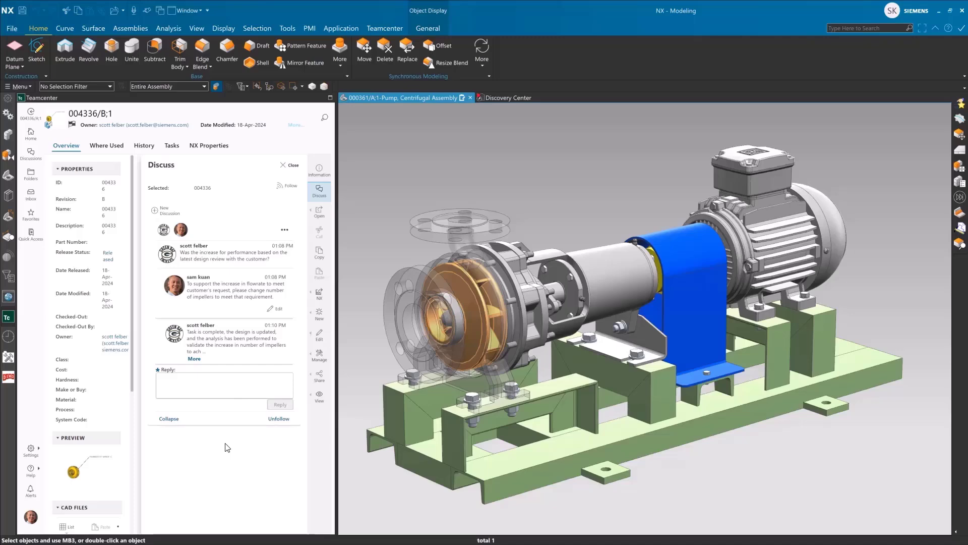
{"action": "left_click", "coordinate": [7, 137]}
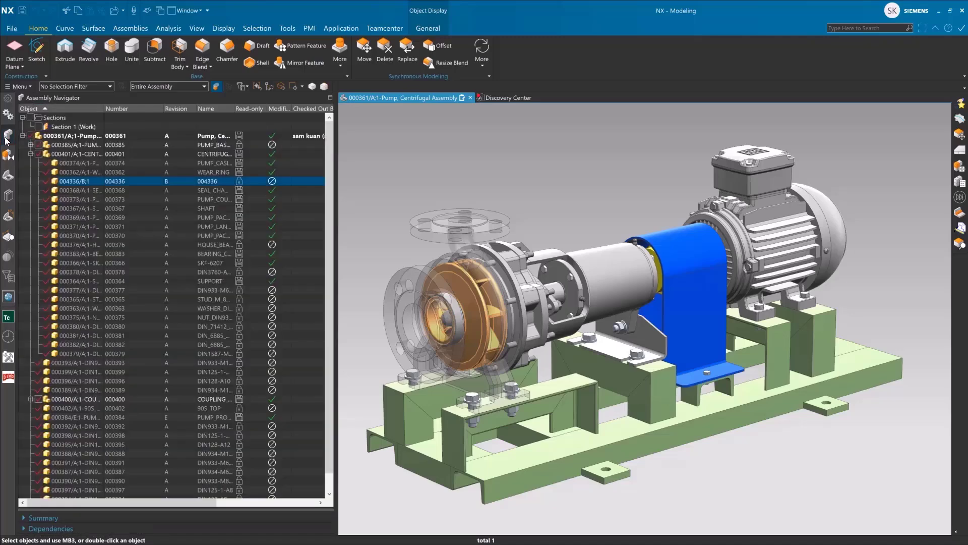
Step: Open impeller 004336 from the pump assembly and verify its tasks show Completed
{"action": "double_click", "coordinate": [77, 181]}
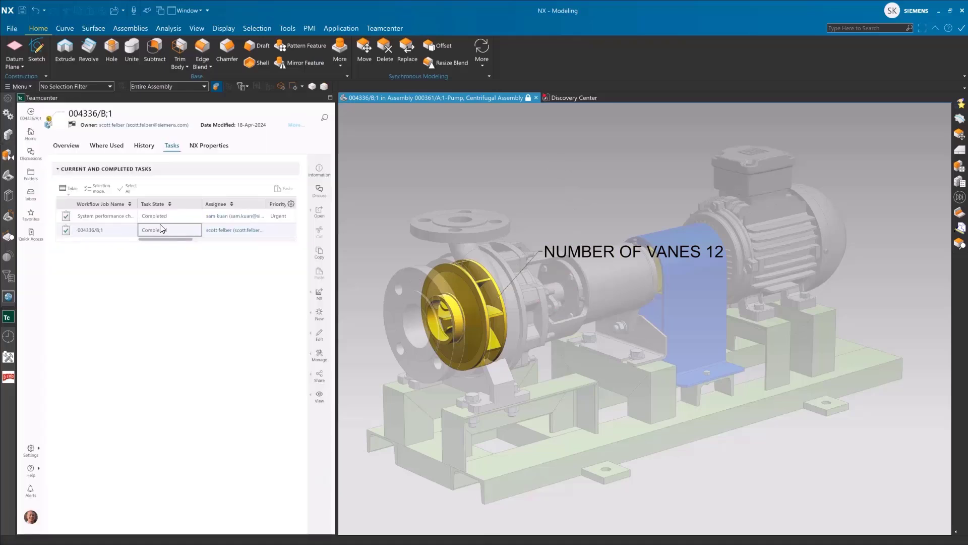
{"action": "left_click", "coordinate": [163, 221]}
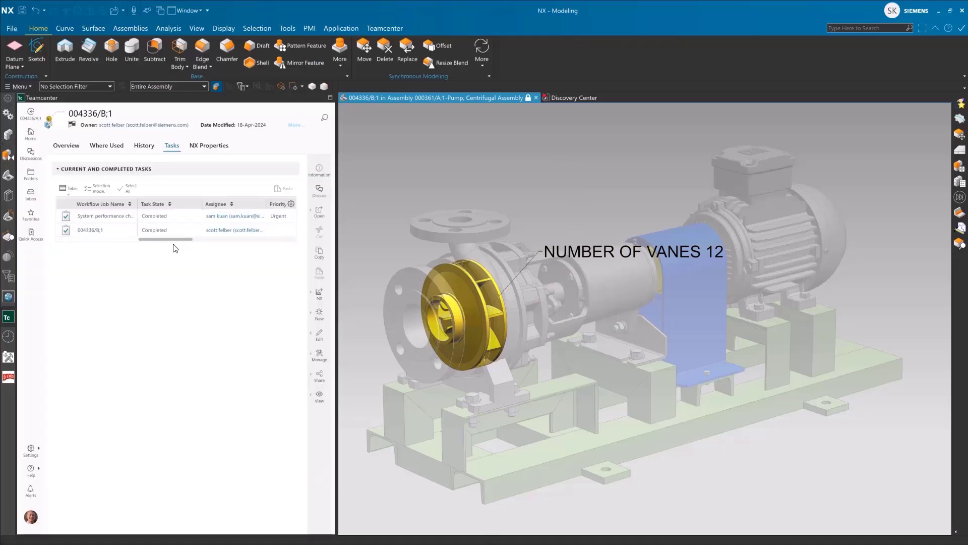